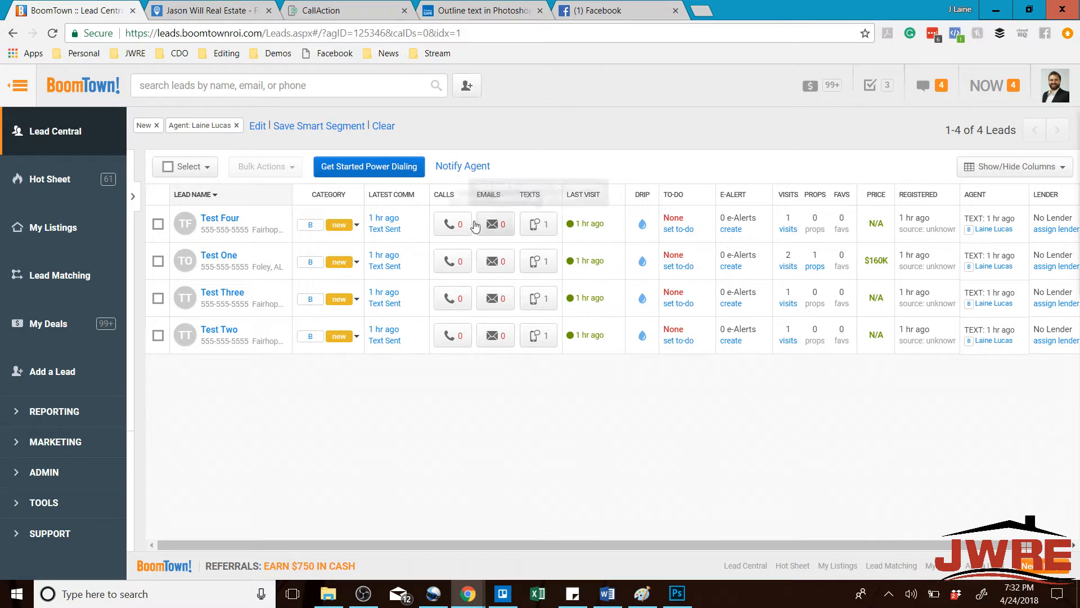
left_click(356, 227)
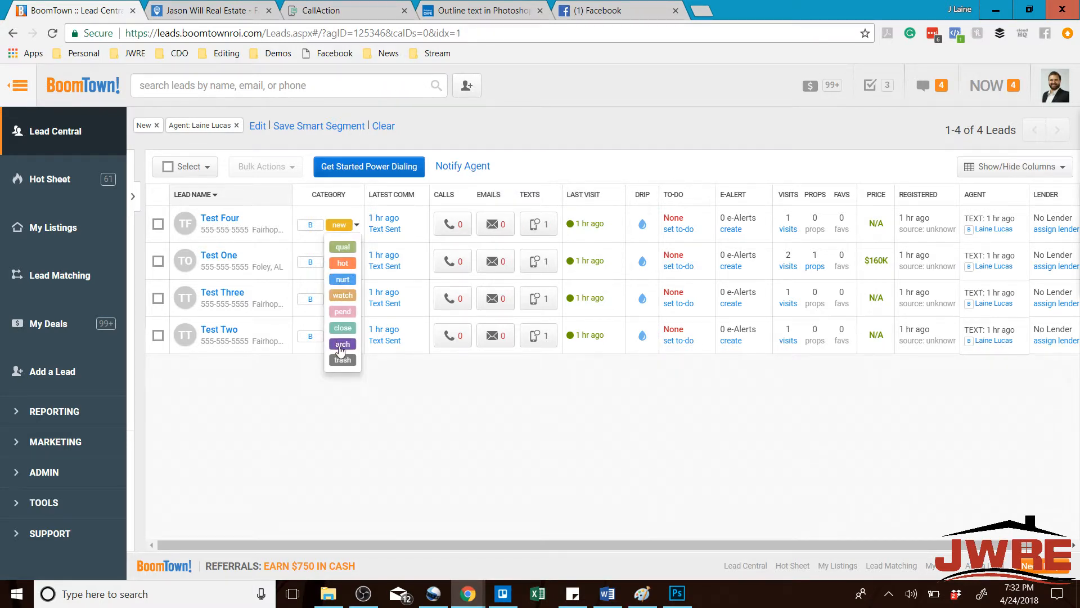
left_click(382, 371)
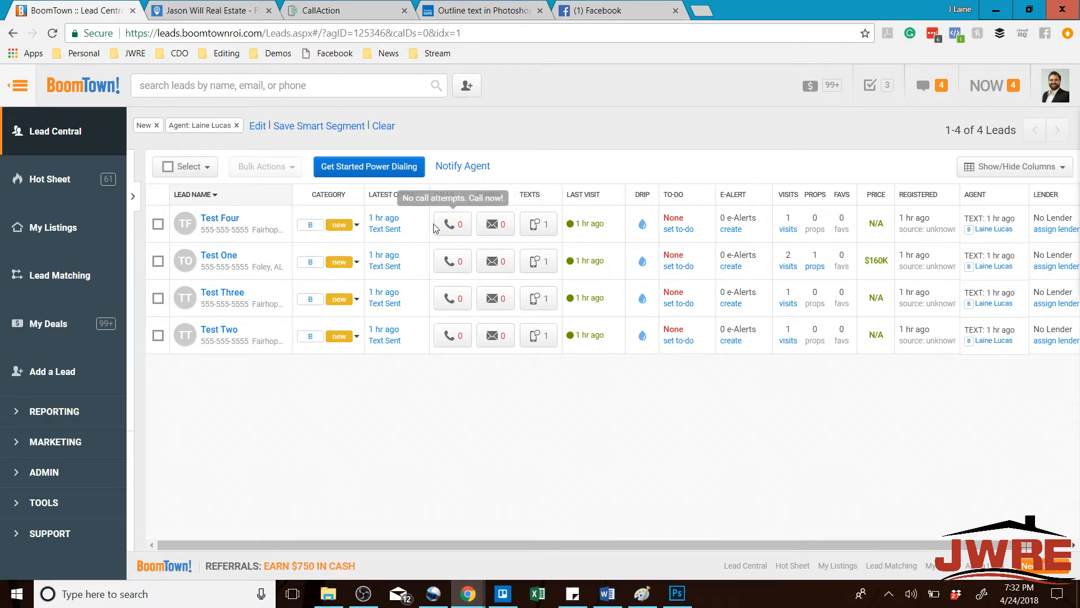
- Log a Talked To Prospect call for the Test Four lead with the note "Not sure on time line not pre qua"
left_click(451, 226)
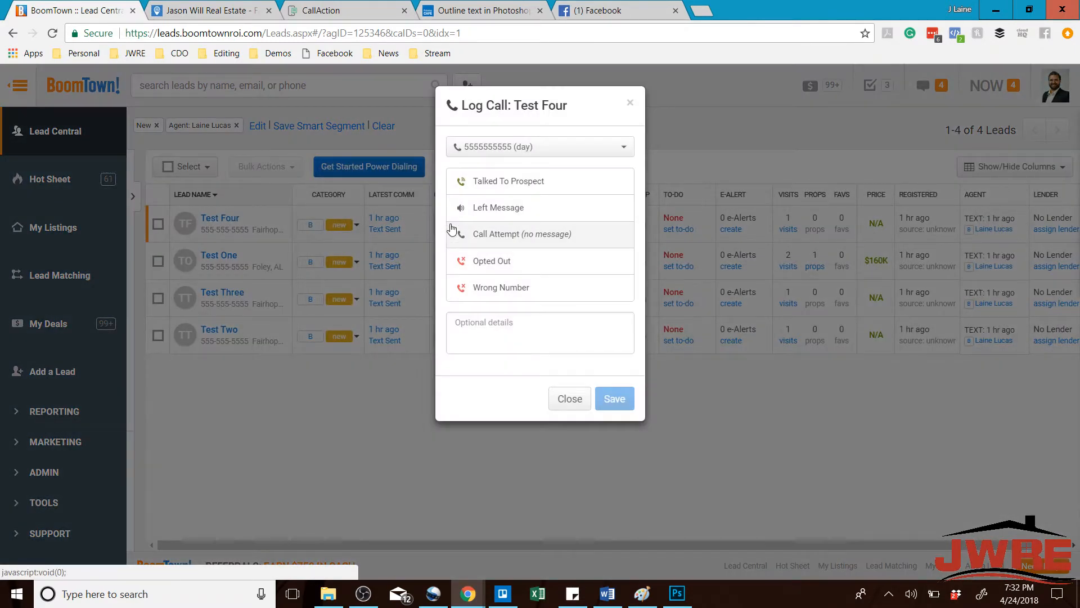
left_click(514, 188)
left_click(532, 324)
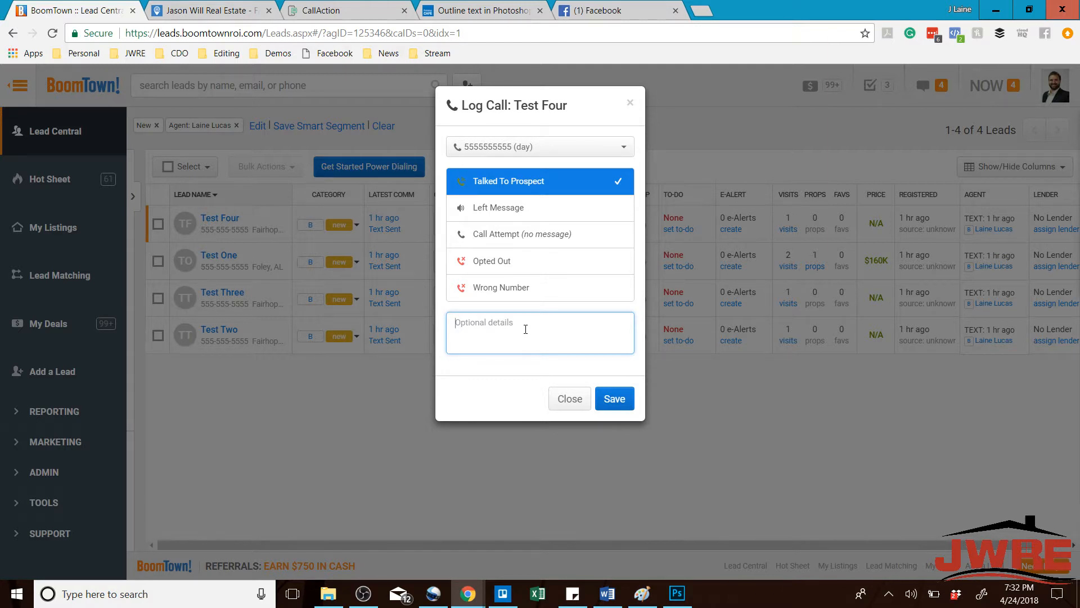
type("Not sure on tinme no")
key("BackSpace")
key("BackSpace")
key("BackSpace")
key("BackSpace")
type("me line not pre qua")
left_click(612, 400)
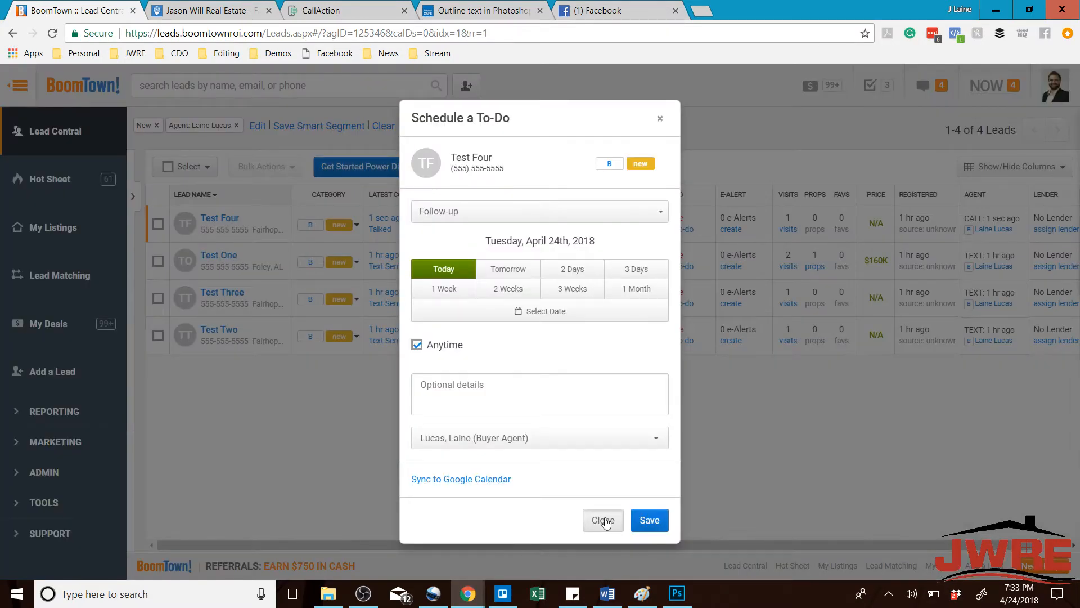
- Skip scheduling a to-do for Test Four and set the lead's category to watch
left_click(605, 519)
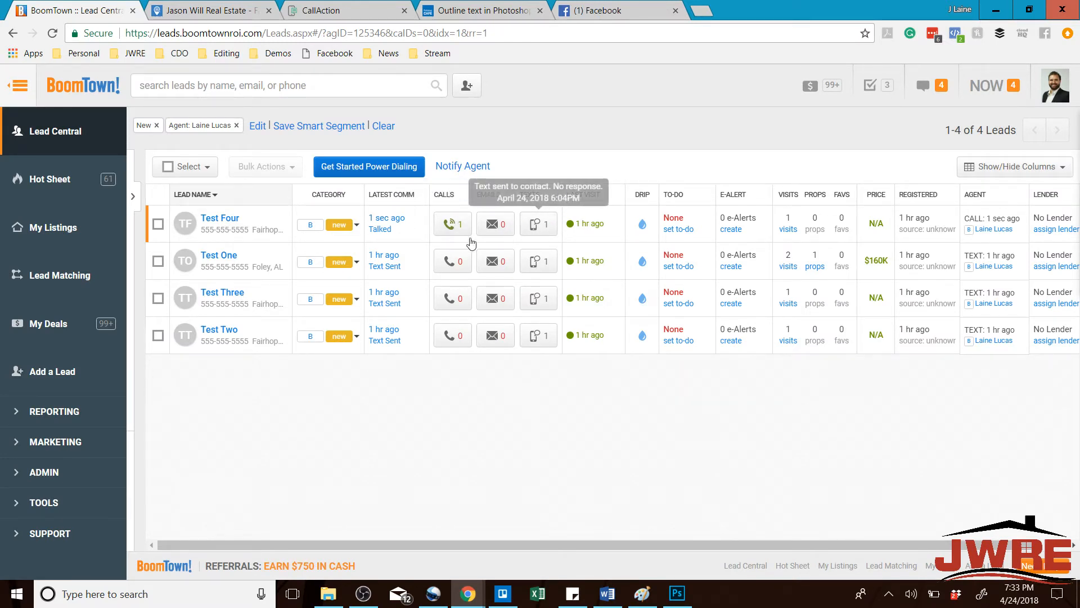
left_click(346, 227)
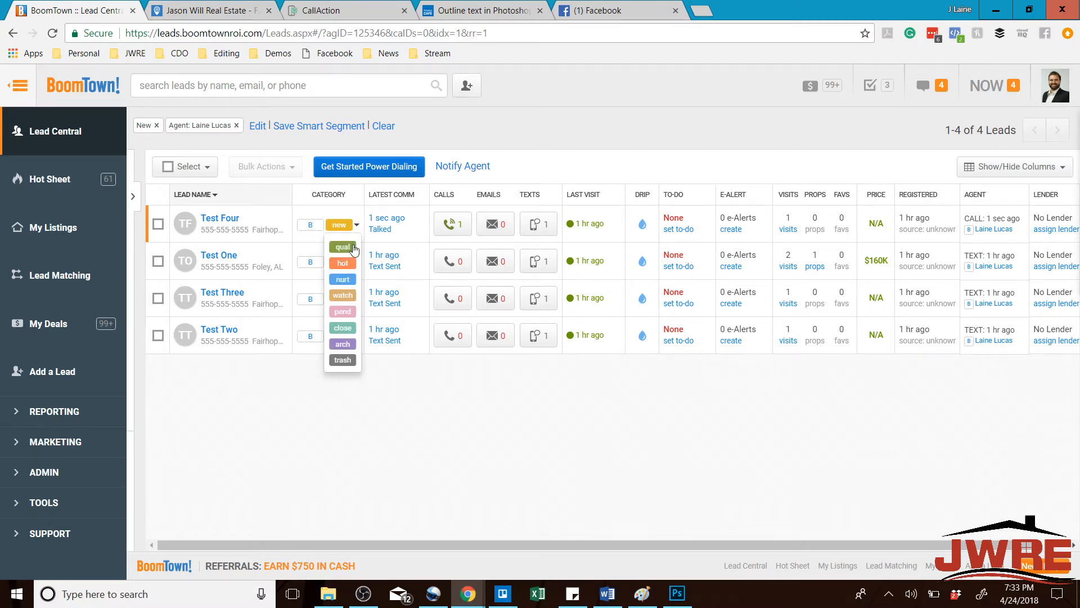
left_click(340, 297)
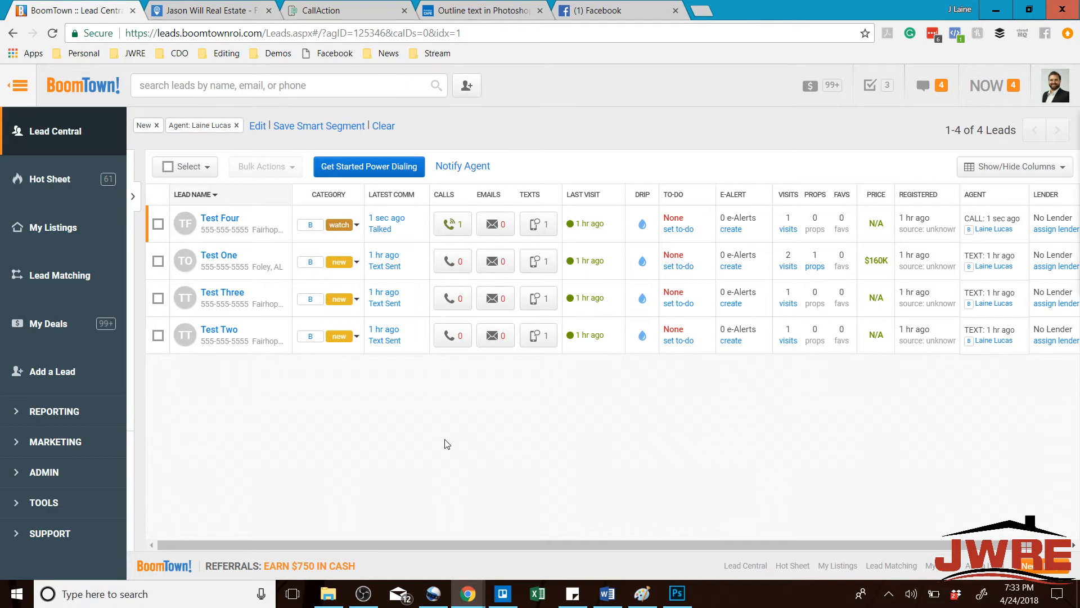
- Log a Left Message call for the Test One lead without a to-do, and set its category to qual
left_click(452, 261)
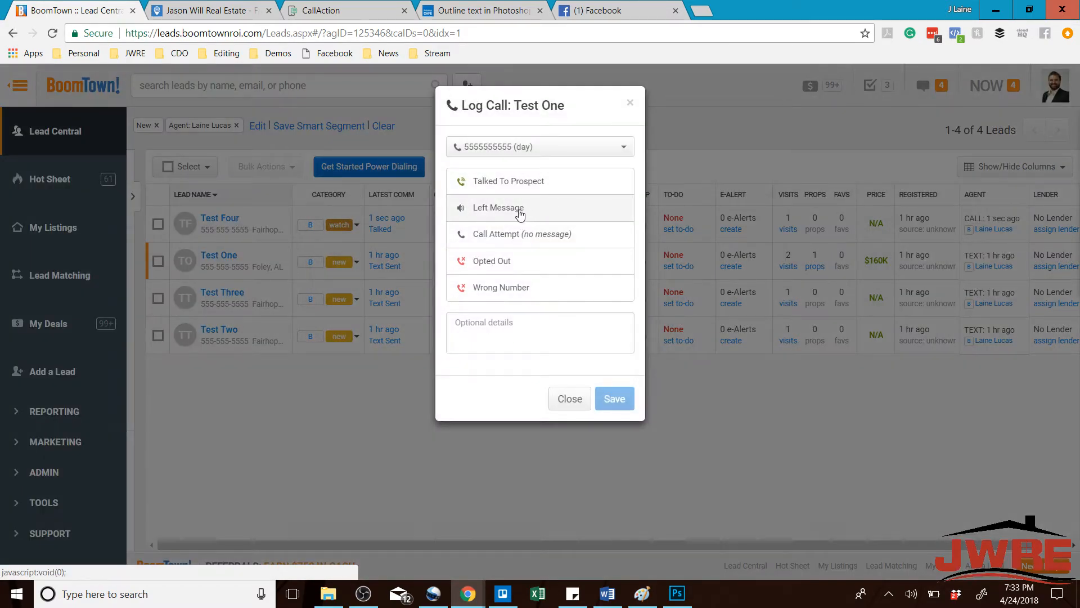
left_click(519, 210)
left_click(619, 398)
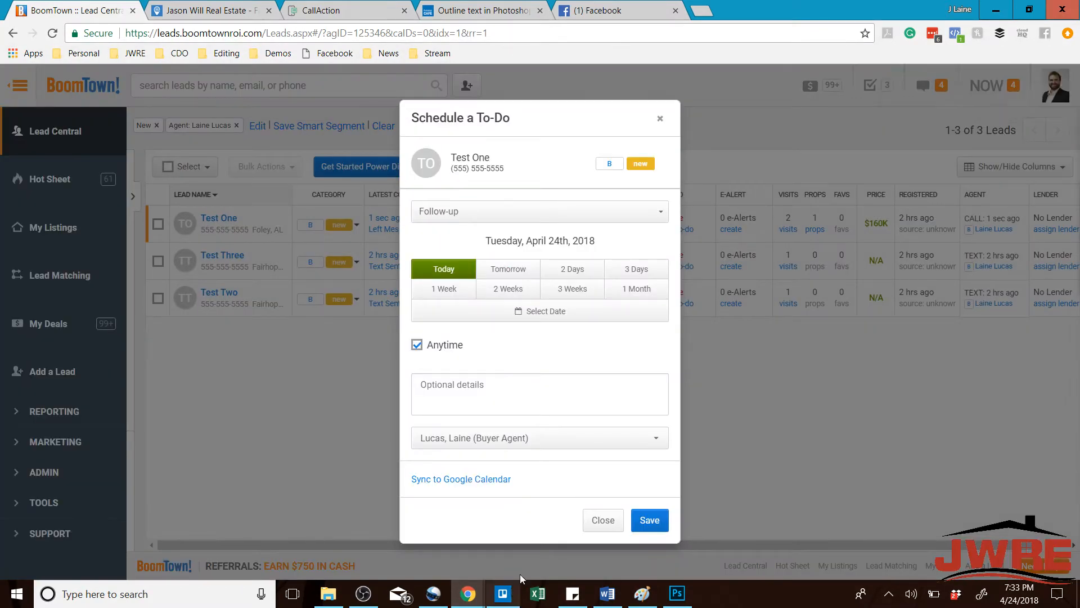
left_click(606, 529)
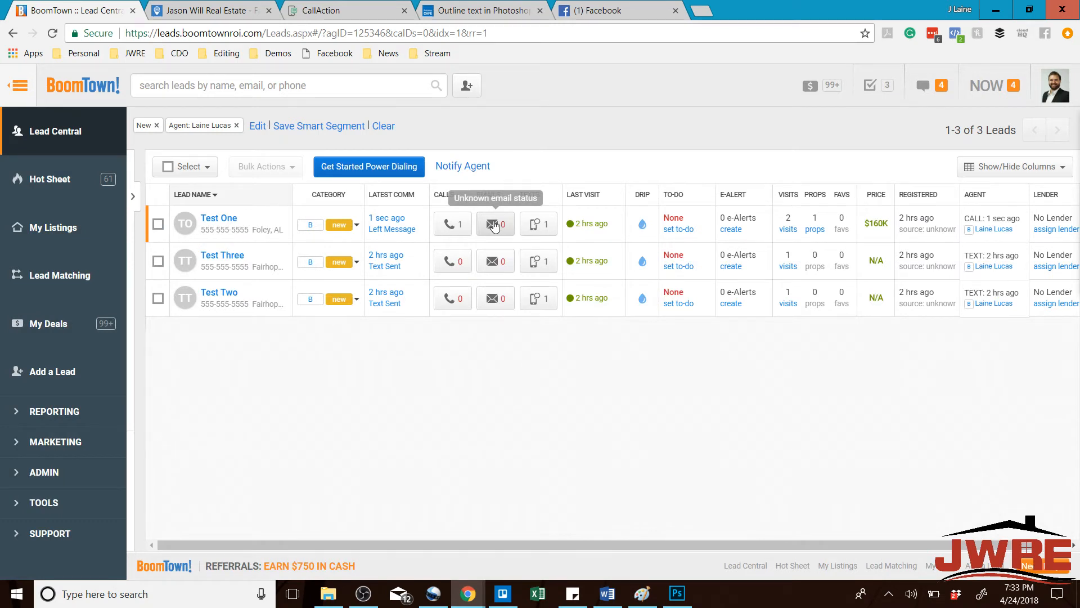
left_click(339, 225)
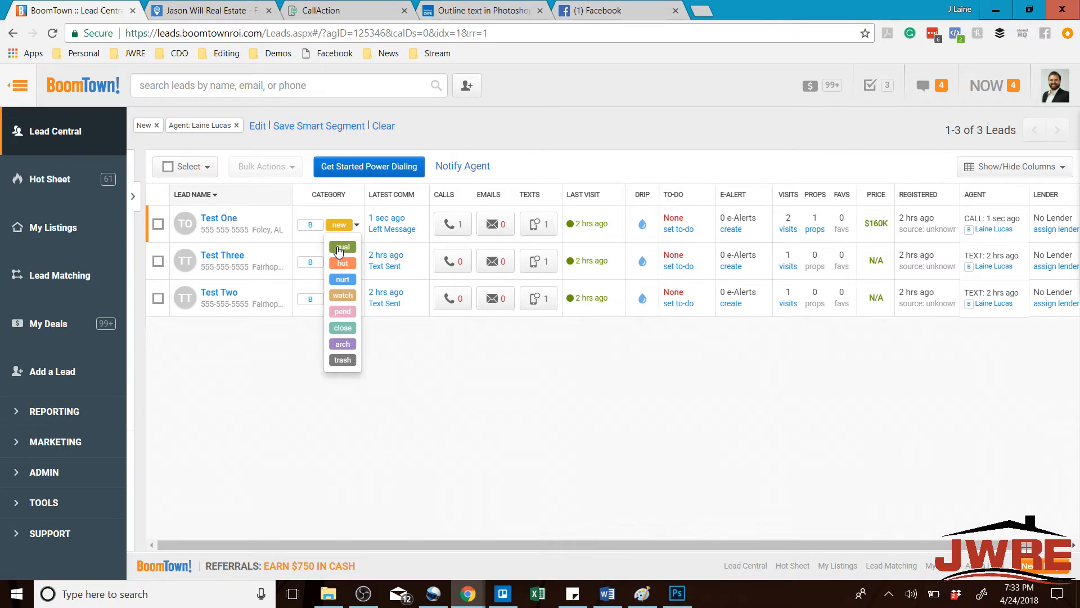
left_click(340, 247)
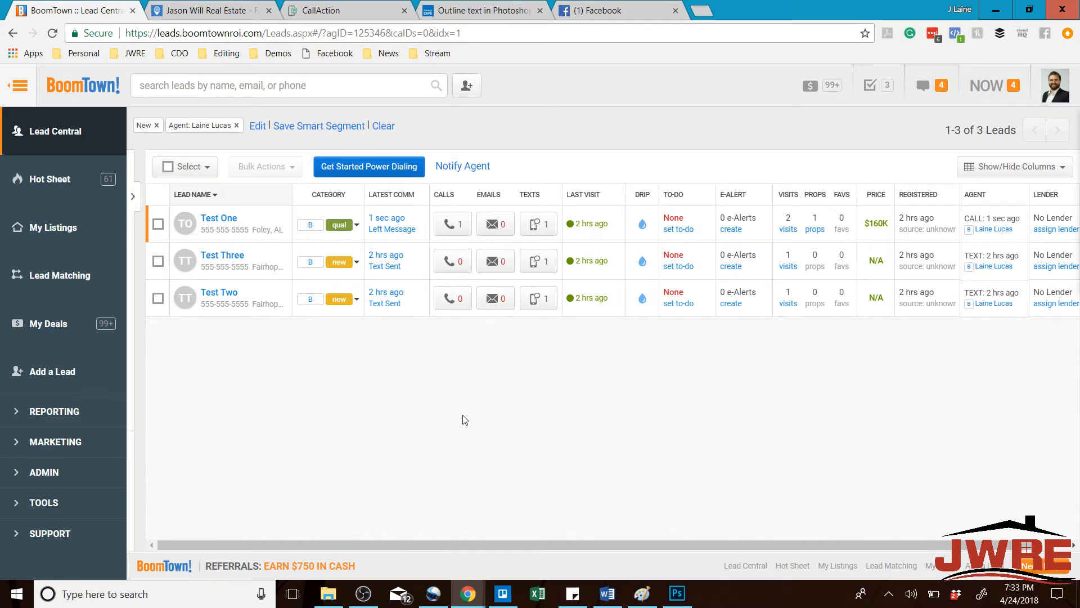
- Log a Talked To Prospect call for the Test Three lead with the note "1-3 month to buy. Already sold house in Tenn."
mouse_move(461, 226)
left_click(450, 259)
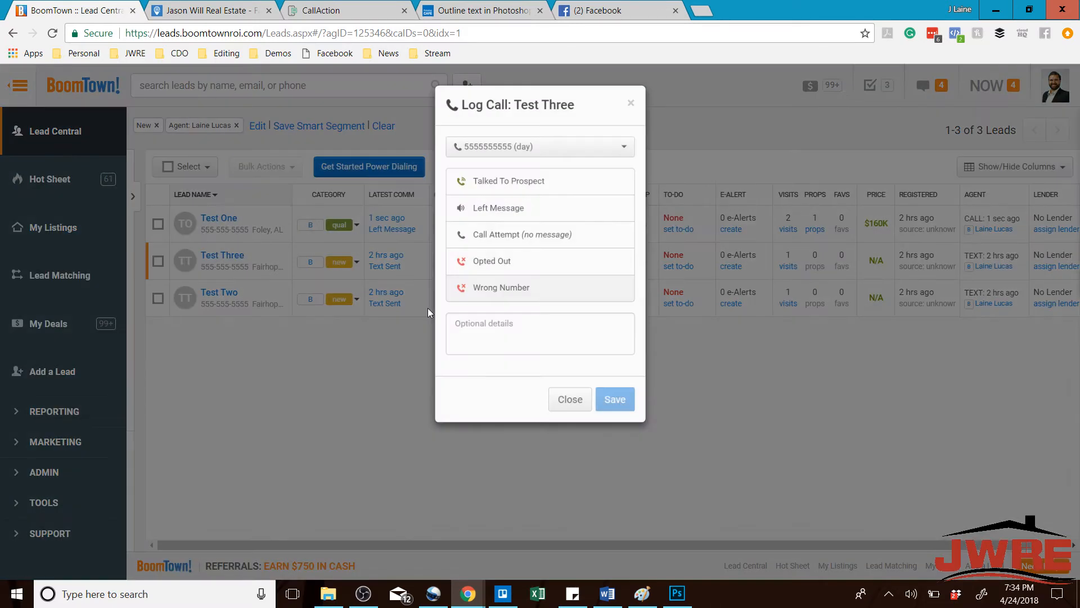
left_click(527, 186)
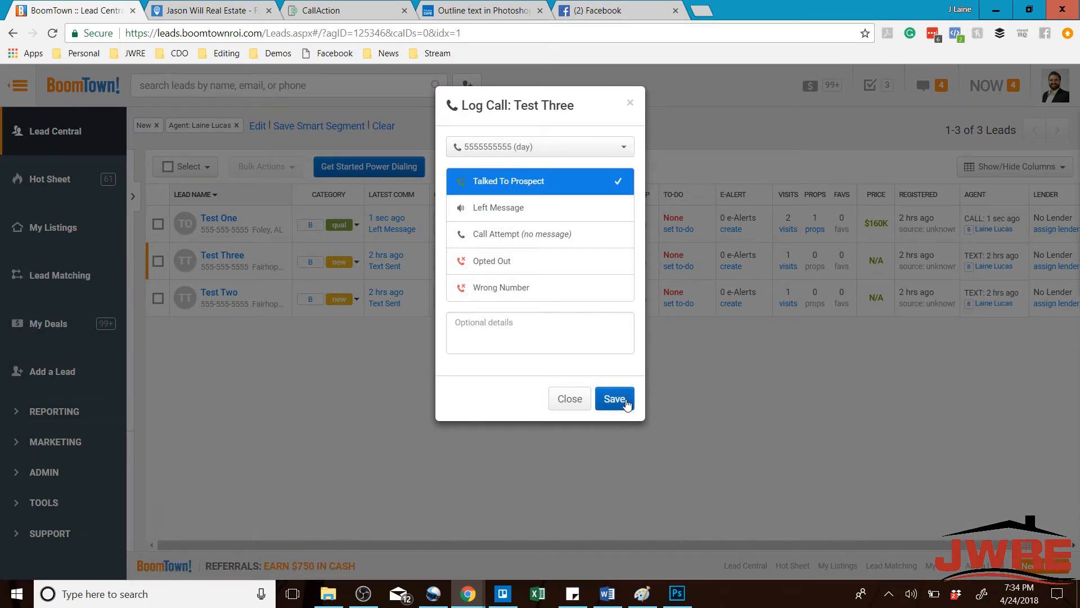
left_click(591, 341)
type("1")
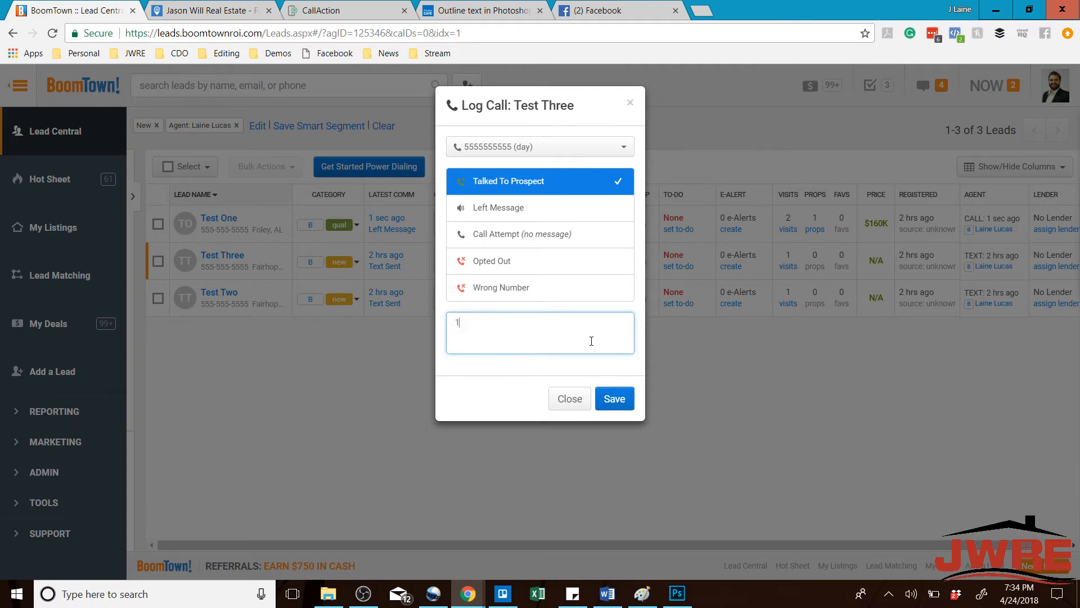
type("-3 month to")
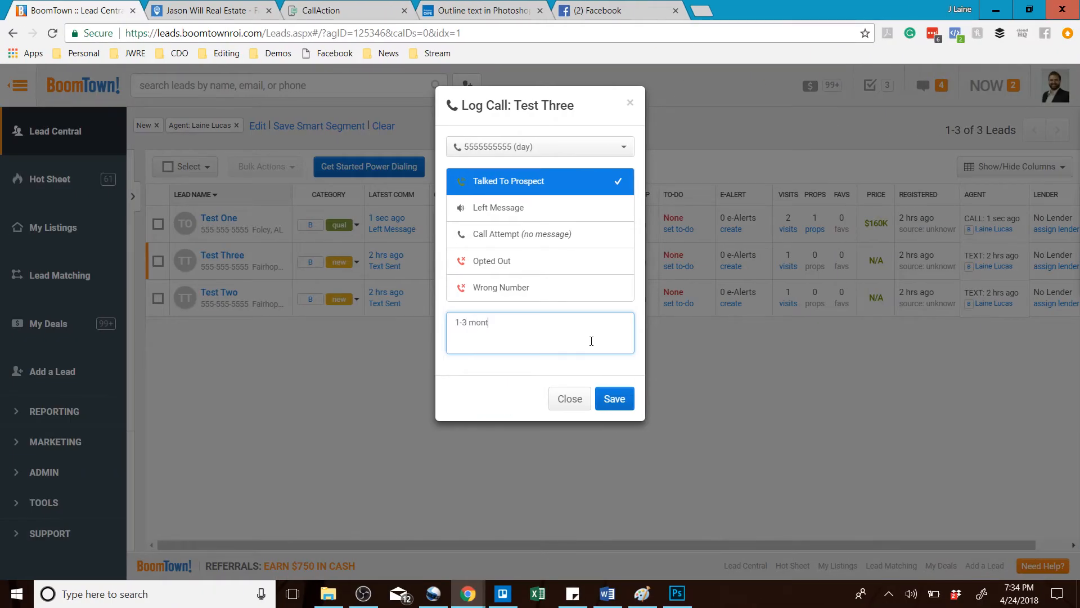
type(" buy. Already sold house in Tenn.")
left_click(609, 400)
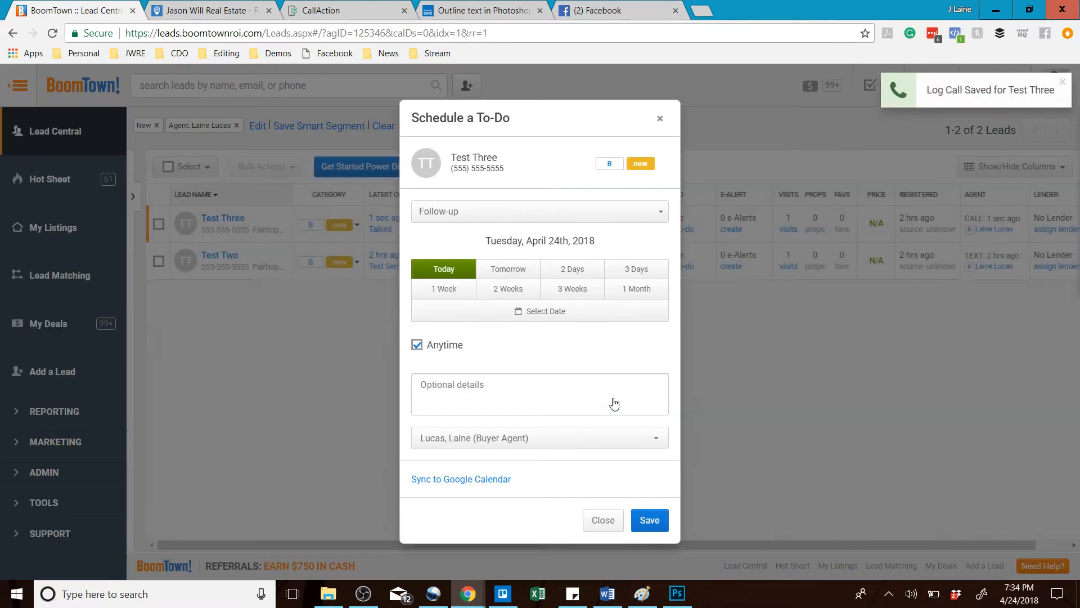
- Skip scheduling a to-do for Test Three and set the lead's category to hot
left_click(606, 520)
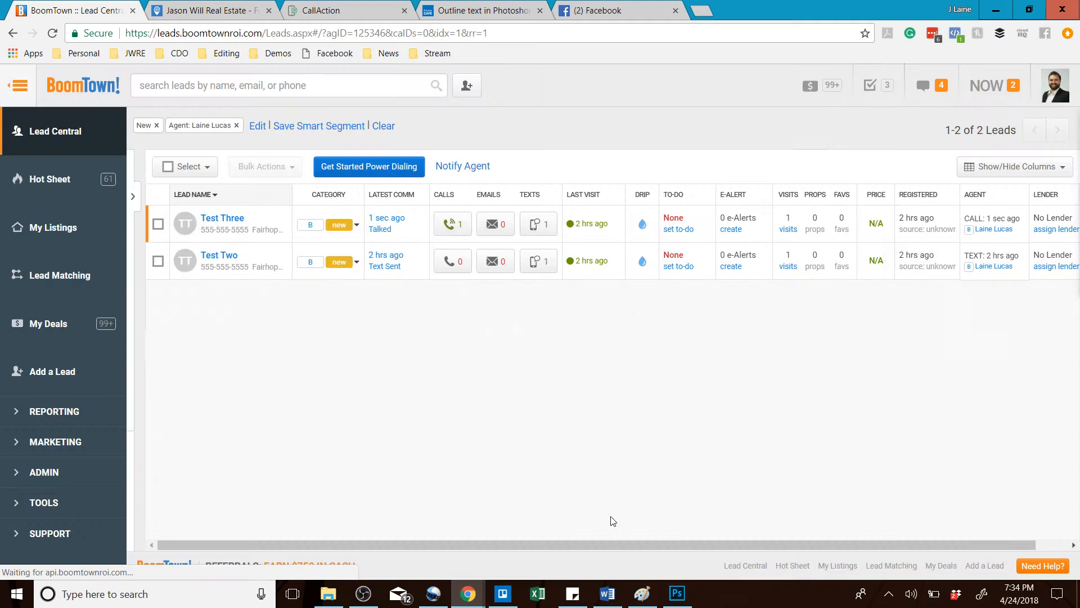
left_click(353, 228)
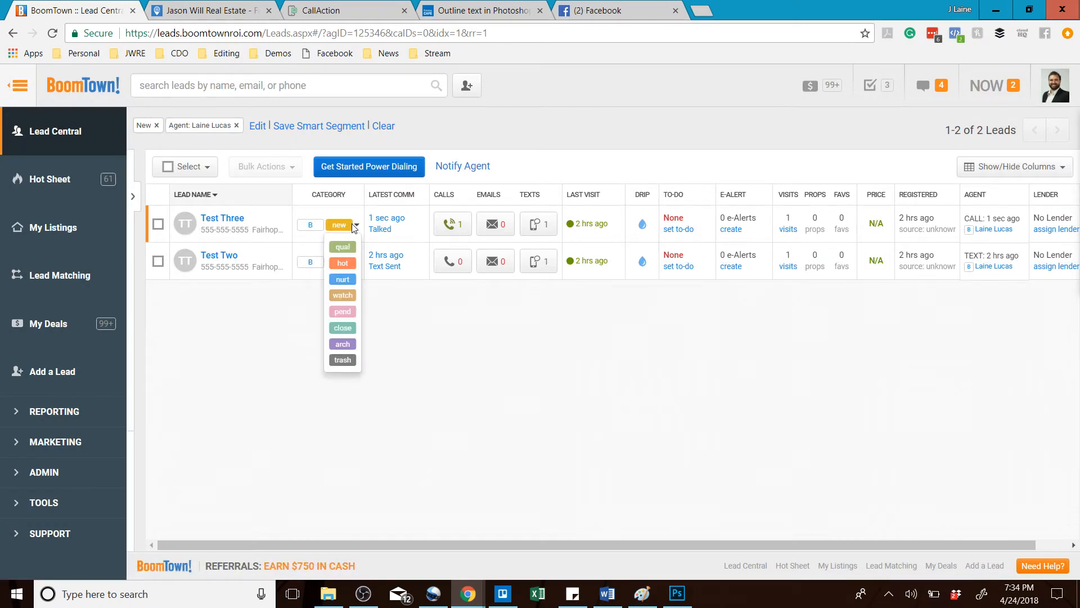
left_click(349, 272)
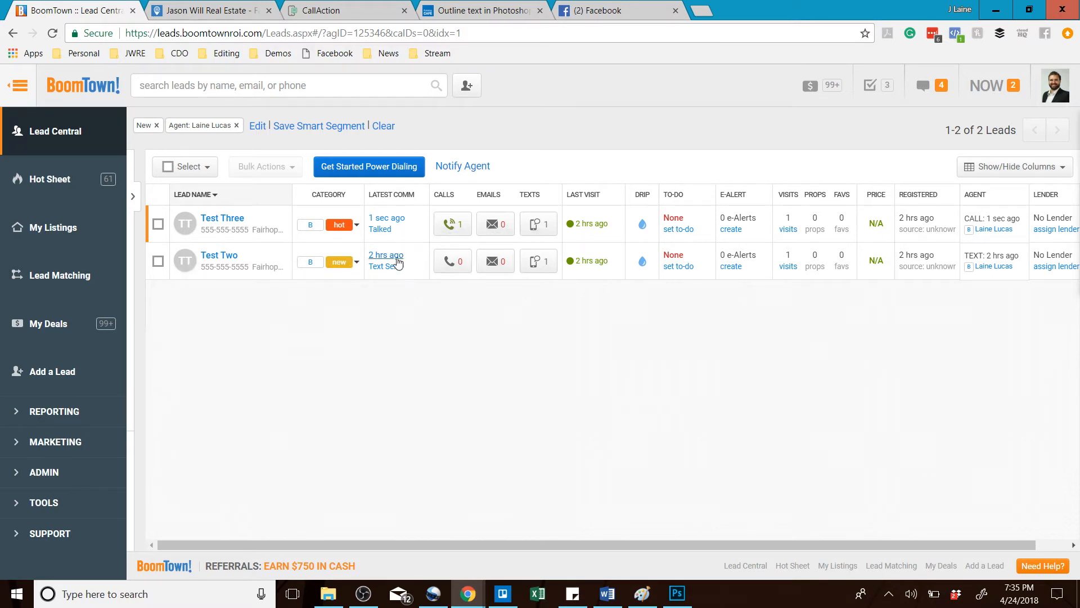
left_click(354, 262)
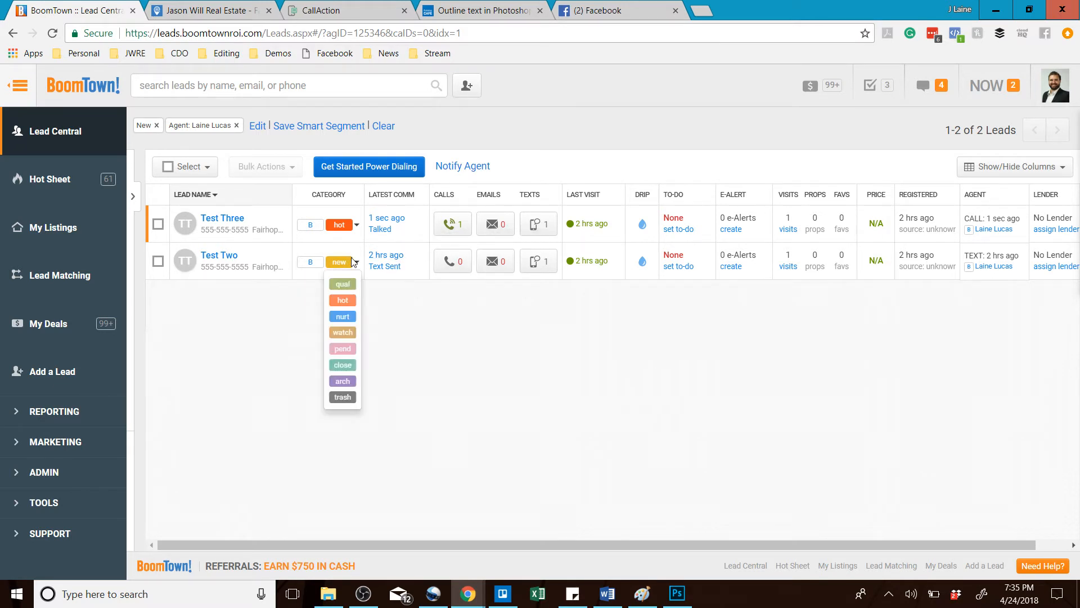
left_click(439, 365)
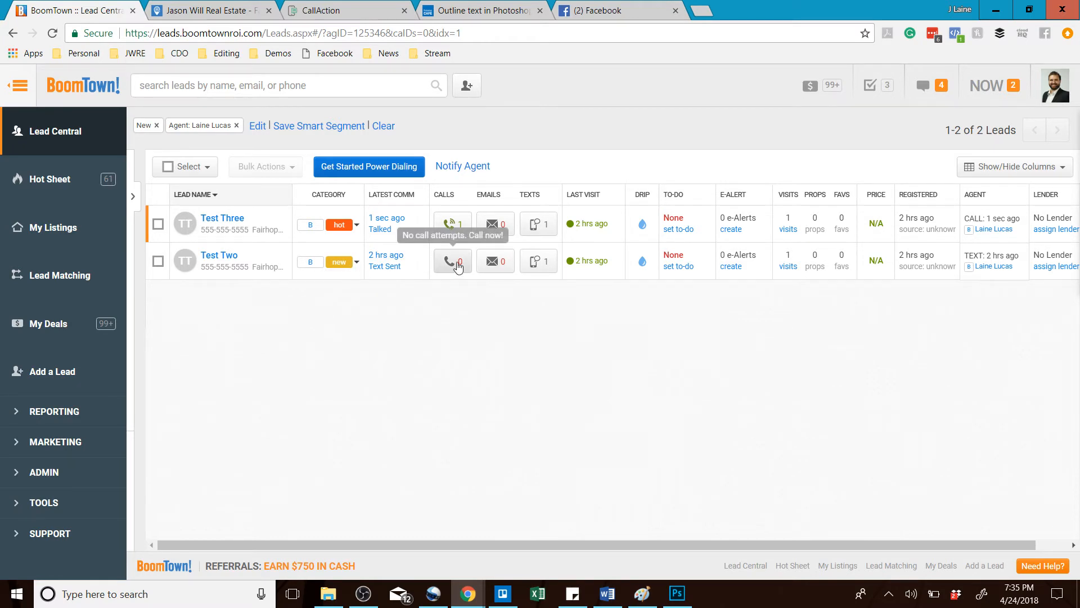
- Log a Talked To Prospect call for the Test Two lead with a note giving the agent's name
left_click(453, 261)
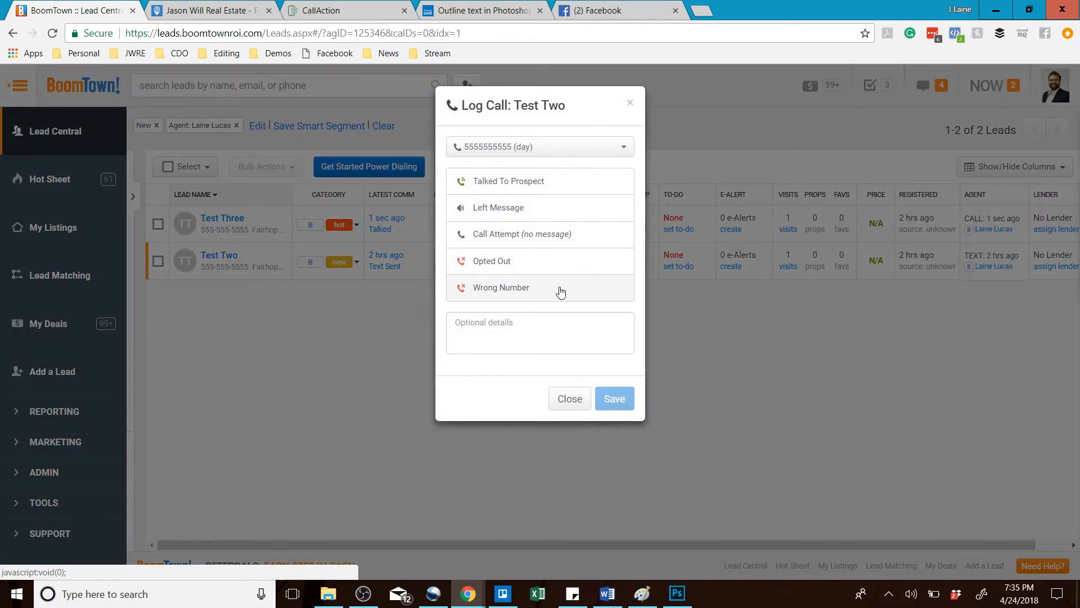
left_click(528, 182)
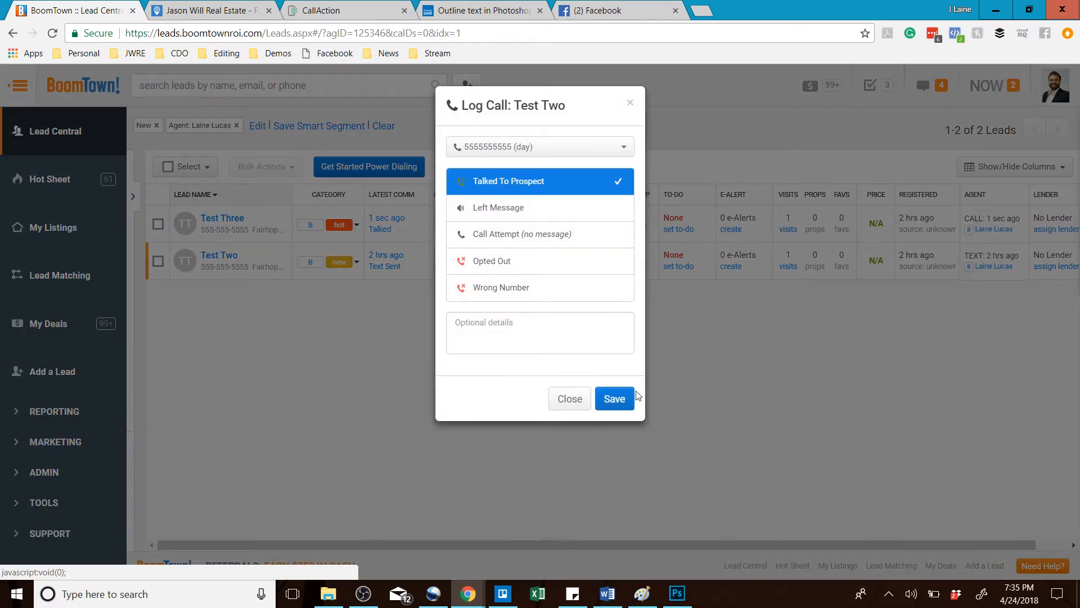
left_click(545, 342)
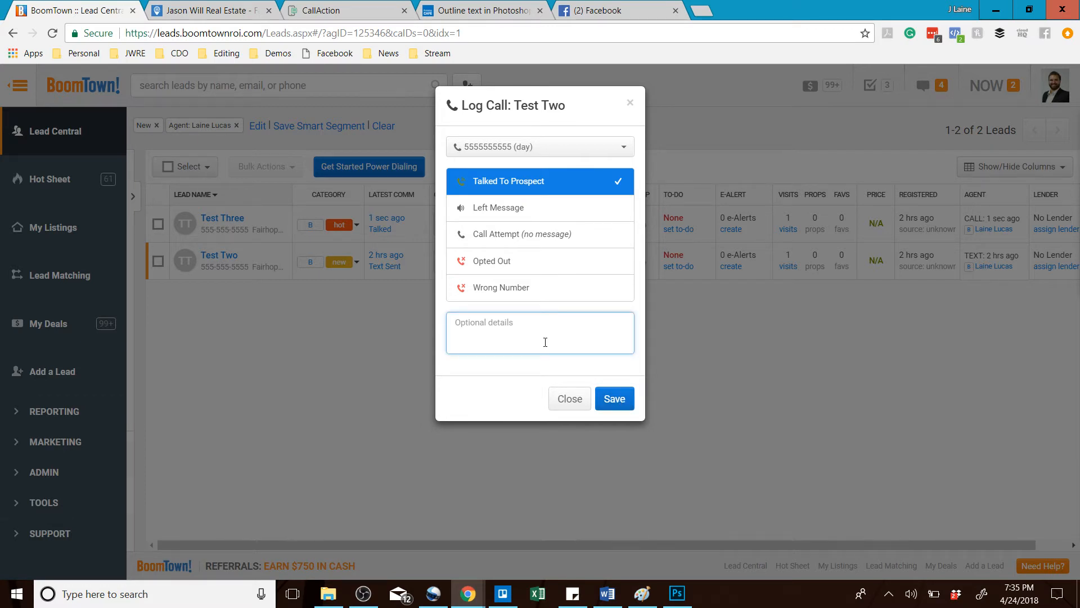
type("Agengy")
key("BackSpace")
key("BackSpace")
type("t Abs")
key("BackSpace")
key("BackSpace")
key("BackSpace")
type("John Doeph")
key("BackSpace")
type("phs")
left_click(618, 399)
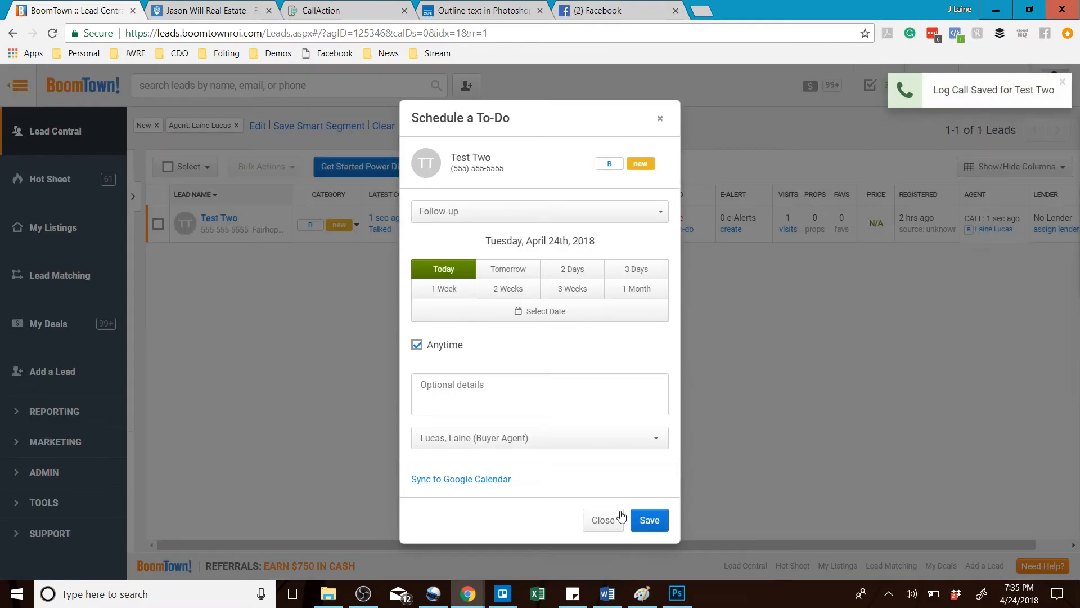
- Skip scheduling a to-do for Test Two and set the lead's category to arch
left_click(603, 519)
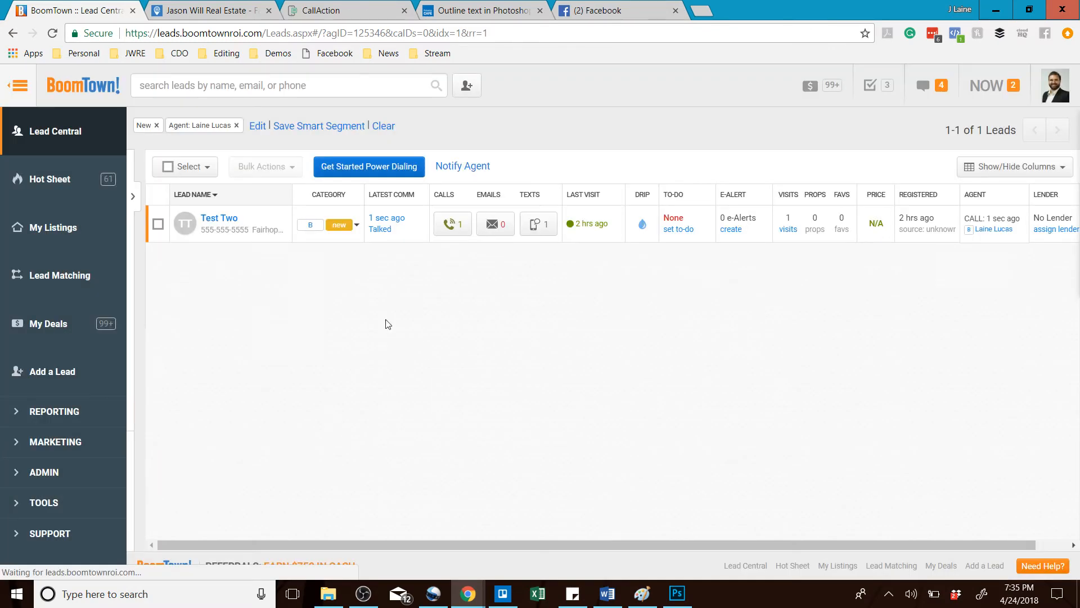
left_click(353, 226)
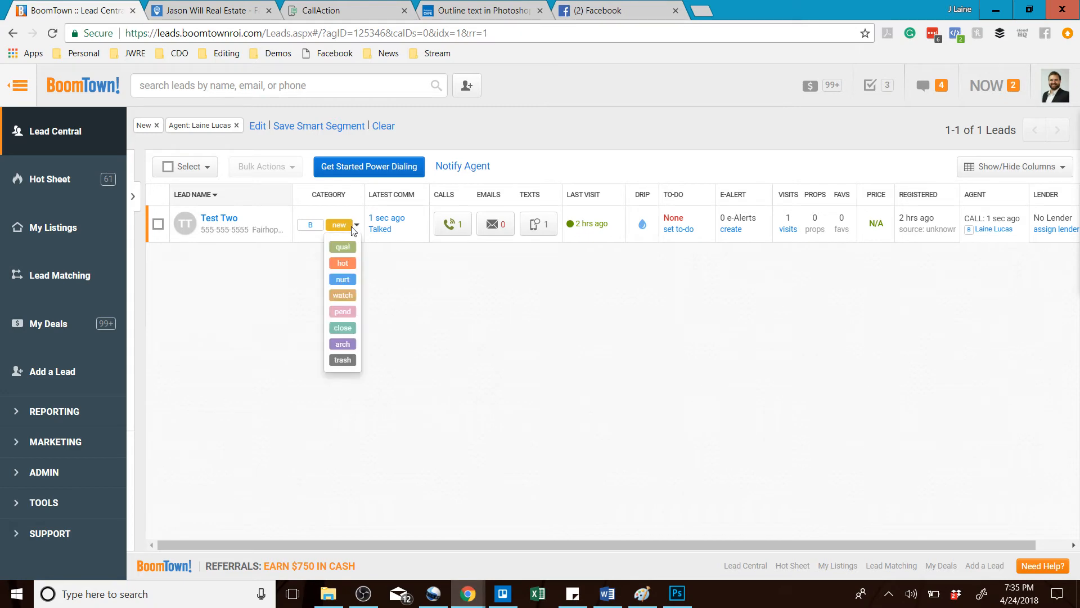
left_click(343, 344)
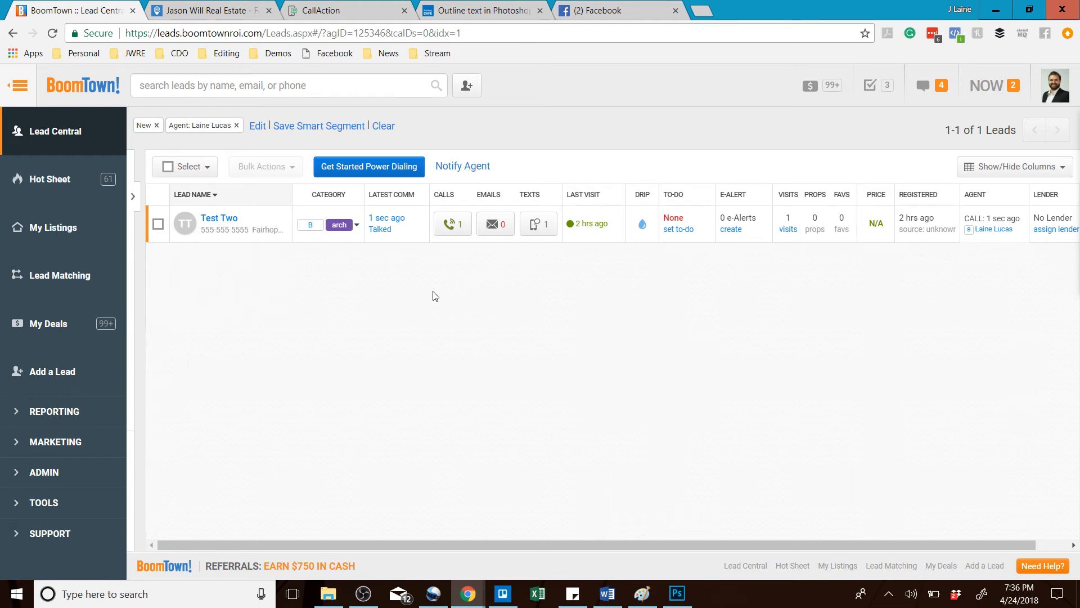
left_click(356, 225)
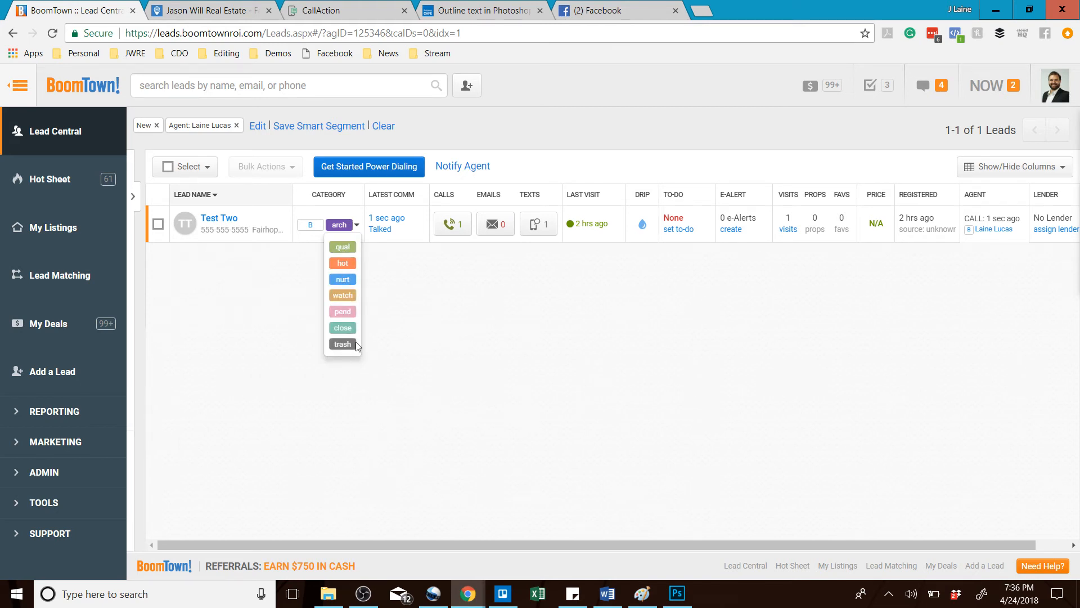
left_click(340, 286)
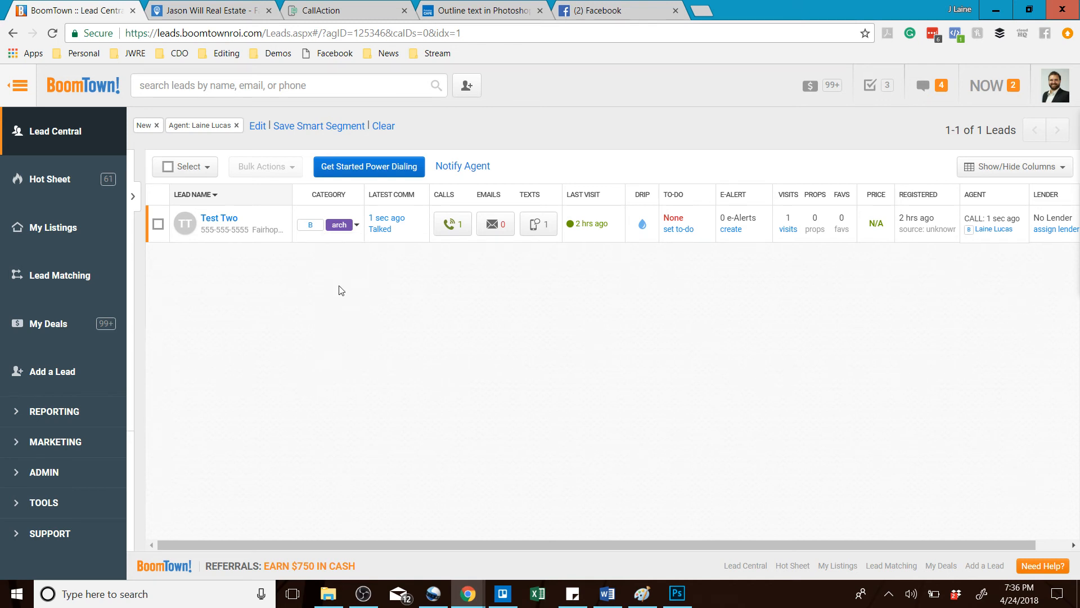
left_click(345, 227)
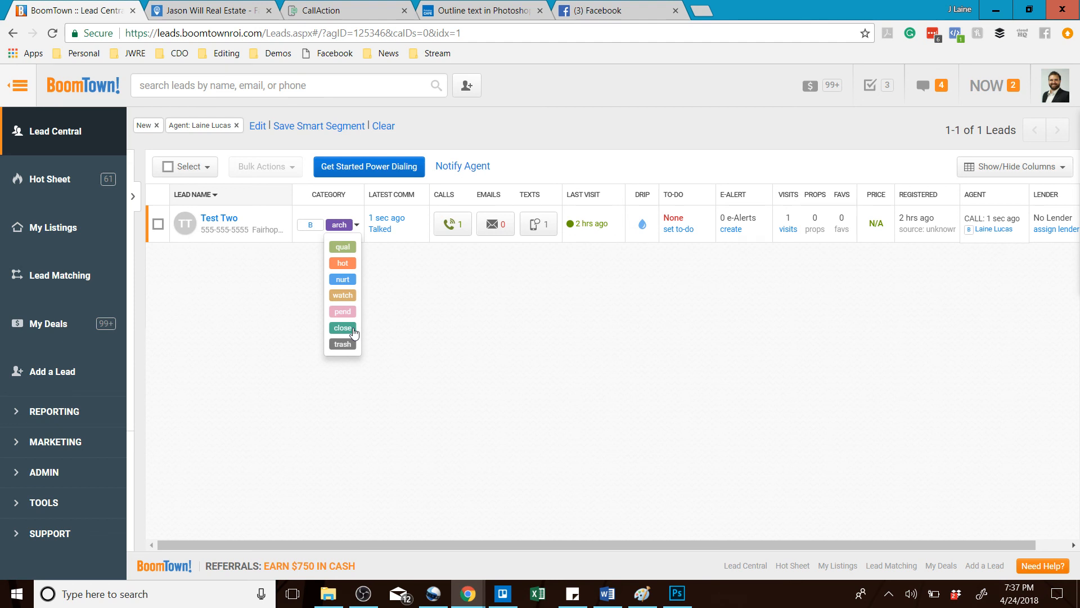
left_click(397, 323)
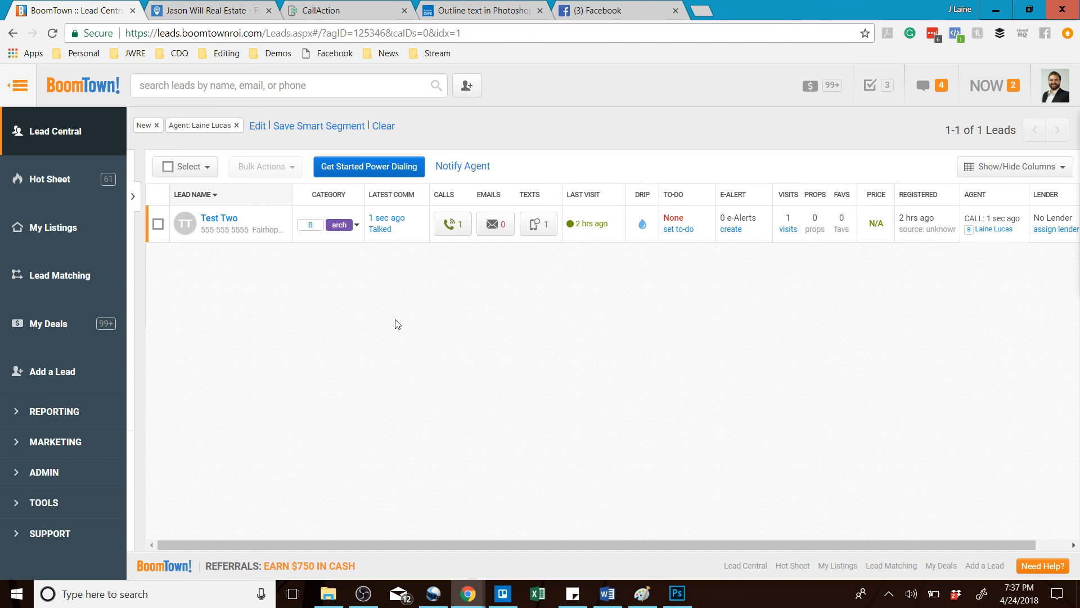